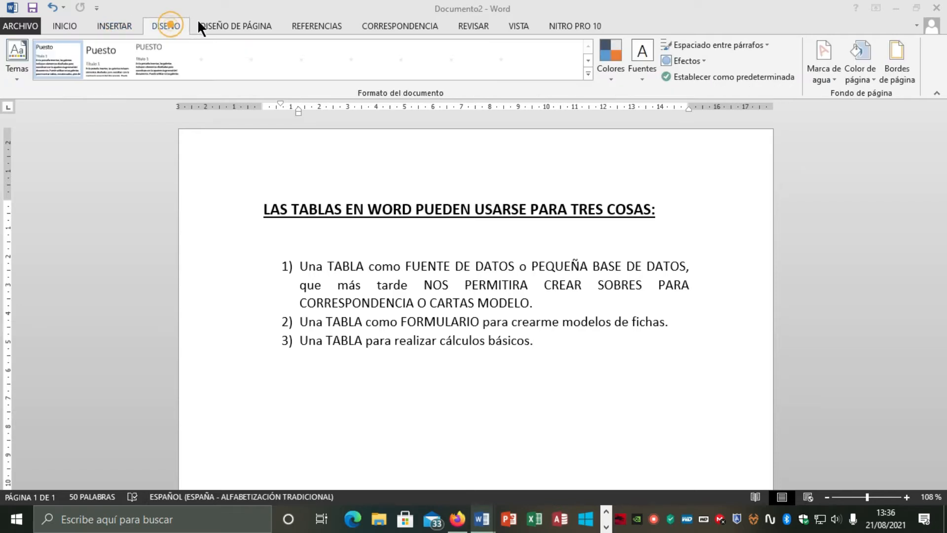
# Browse the ribbon tabs and open the table insertion options to review the available commands
pyautogui.click(218, 22)
pyautogui.click(300, 24)
pyautogui.click(397, 24)
pyautogui.click(473, 24)
pyautogui.click(516, 25)
pyautogui.click(564, 25)
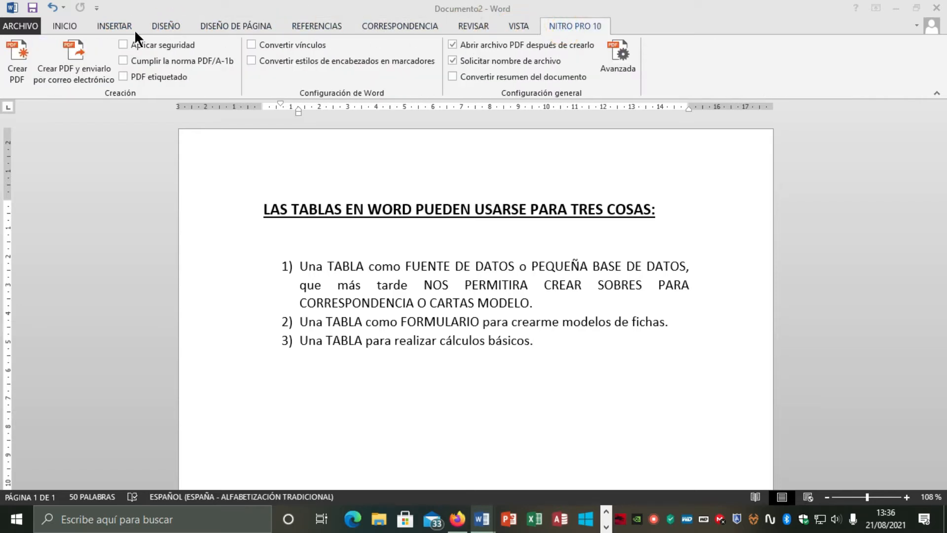
pyautogui.click(67, 28)
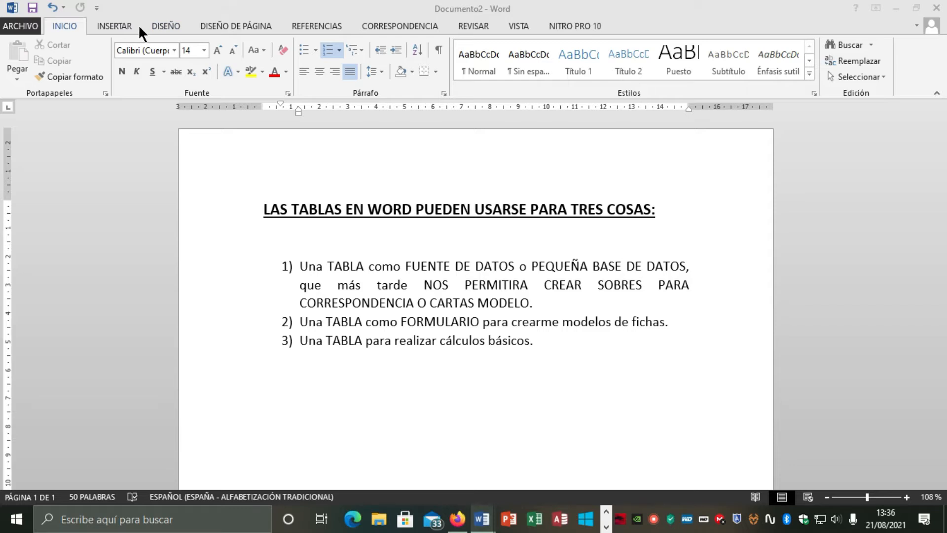
pyautogui.click(119, 29)
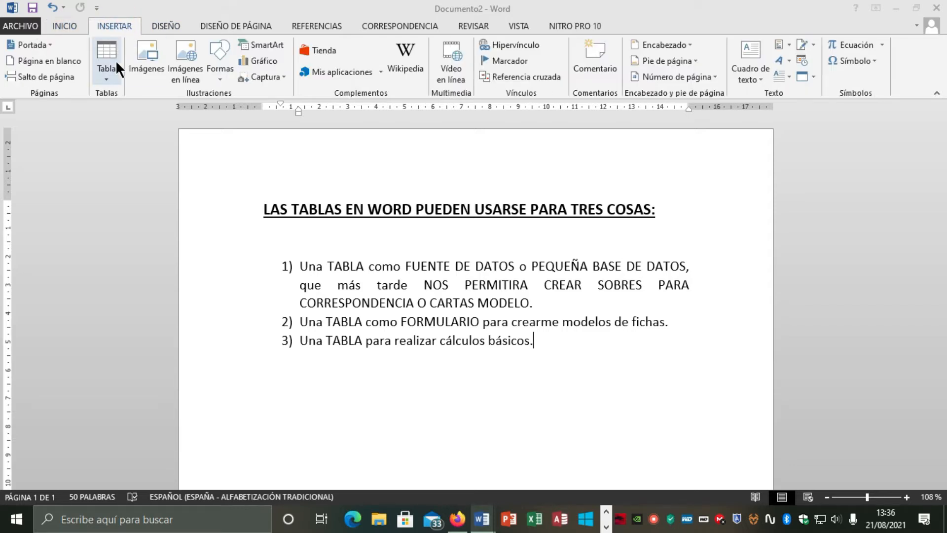
pyautogui.click(109, 80)
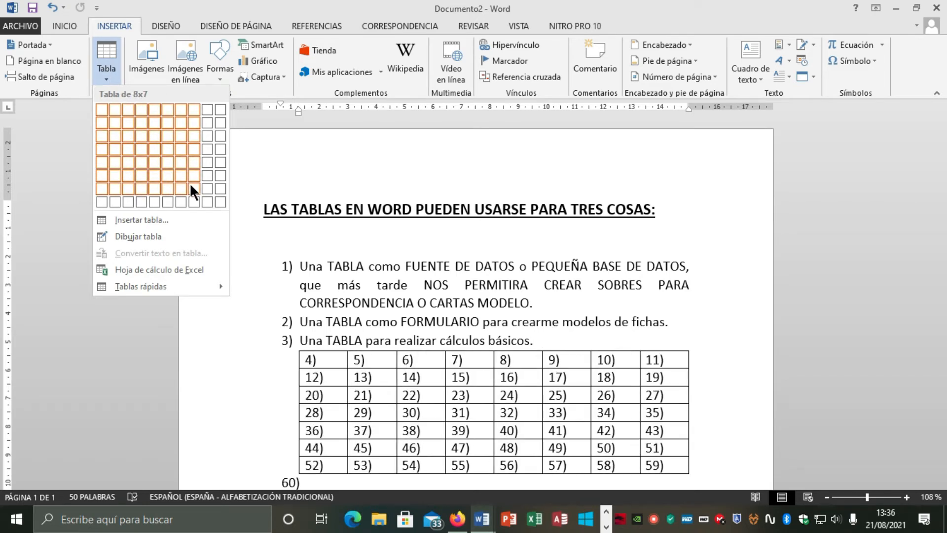
pyautogui.click(104, 77)
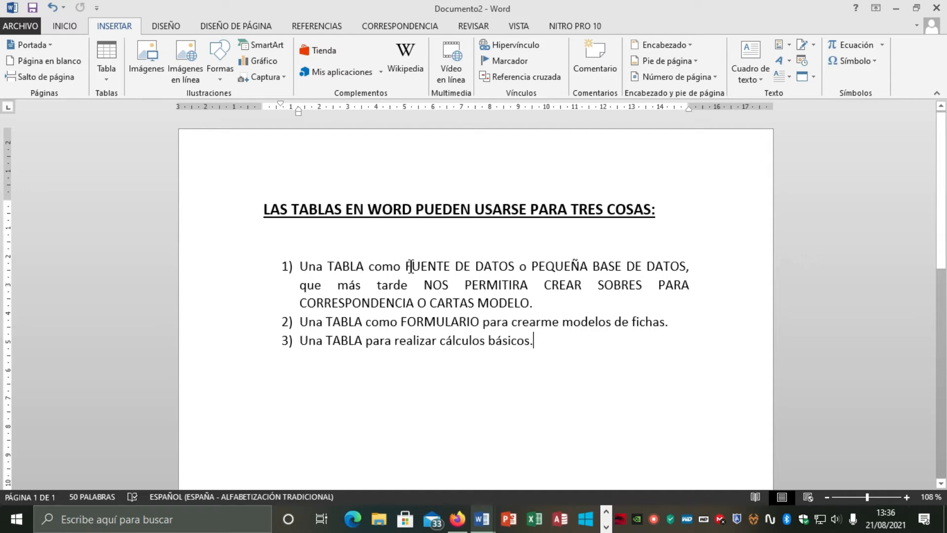
# Highlight key phrases in the numbered list while reviewing the three uses of tables
pyautogui.moveTo(410, 267); pyautogui.dragTo(686, 266)
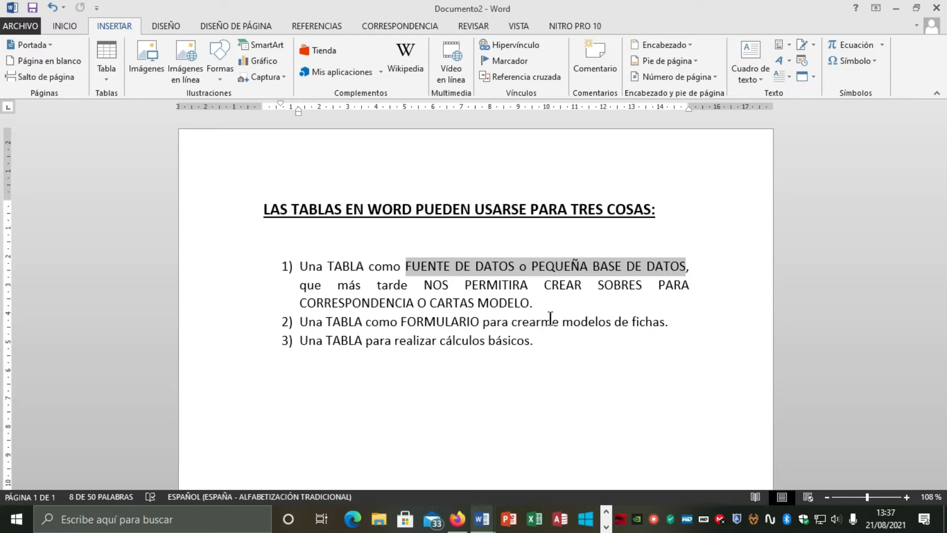
pyautogui.click(412, 26)
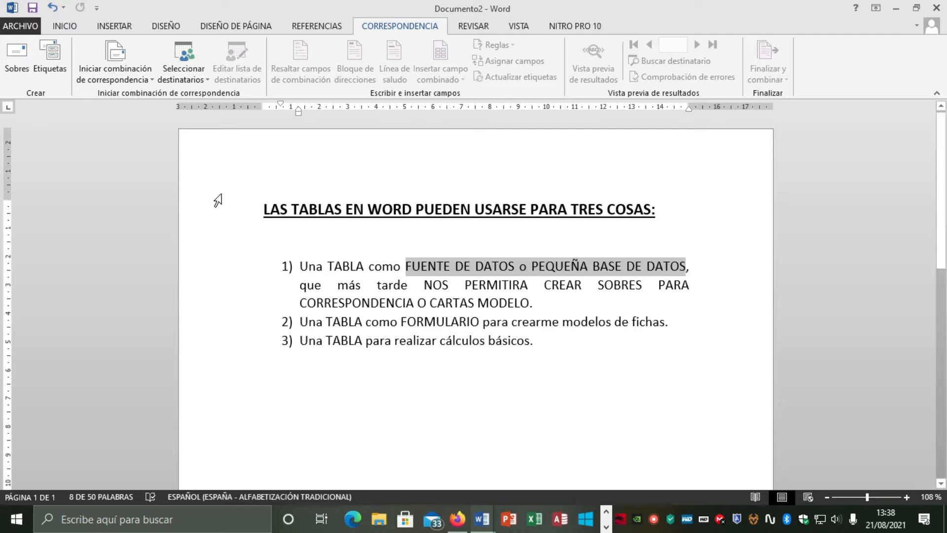
pyautogui.moveTo(327, 267); pyautogui.dragTo(361, 269)
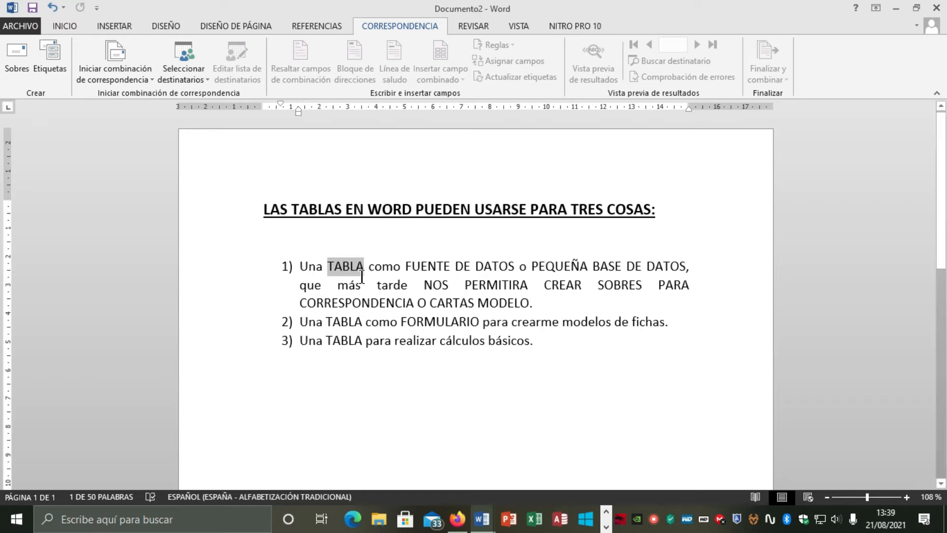
pyautogui.moveTo(407, 267); pyautogui.dragTo(499, 266)
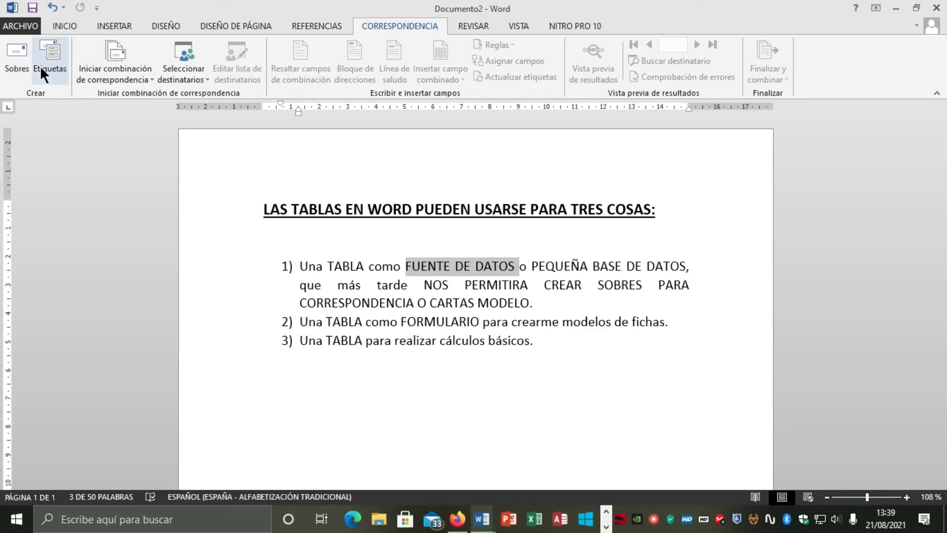
pyautogui.moveTo(430, 303); pyautogui.dragTo(534, 305)
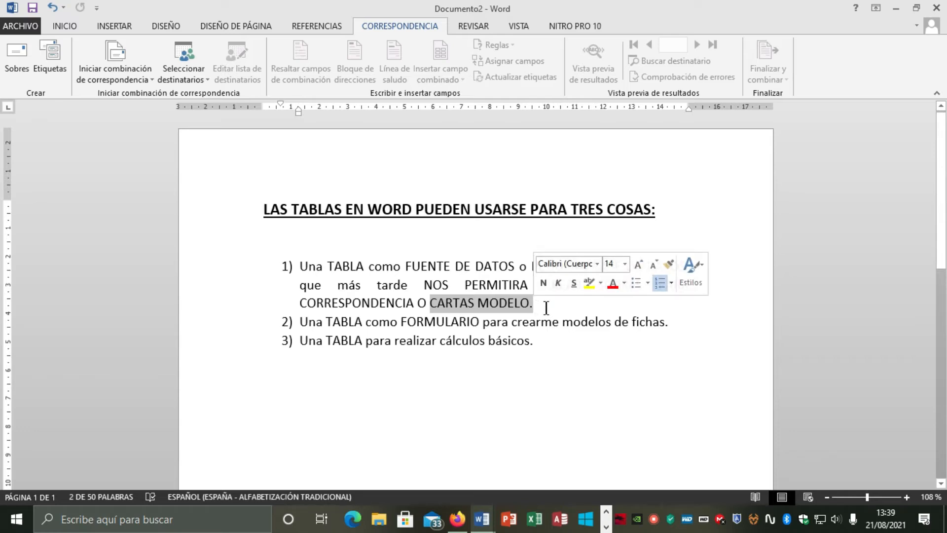
pyautogui.click(547, 308)
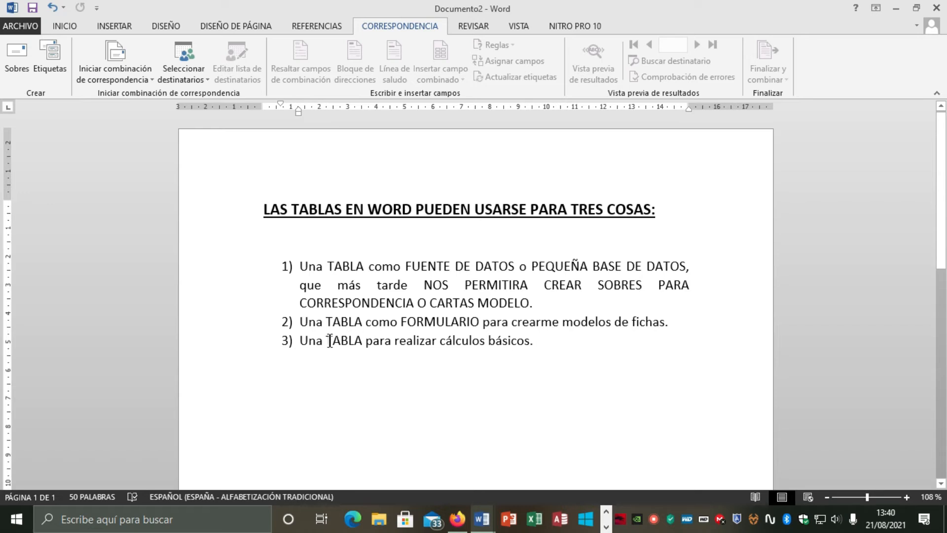
pyautogui.moveTo(326, 340); pyautogui.dragTo(358, 341)
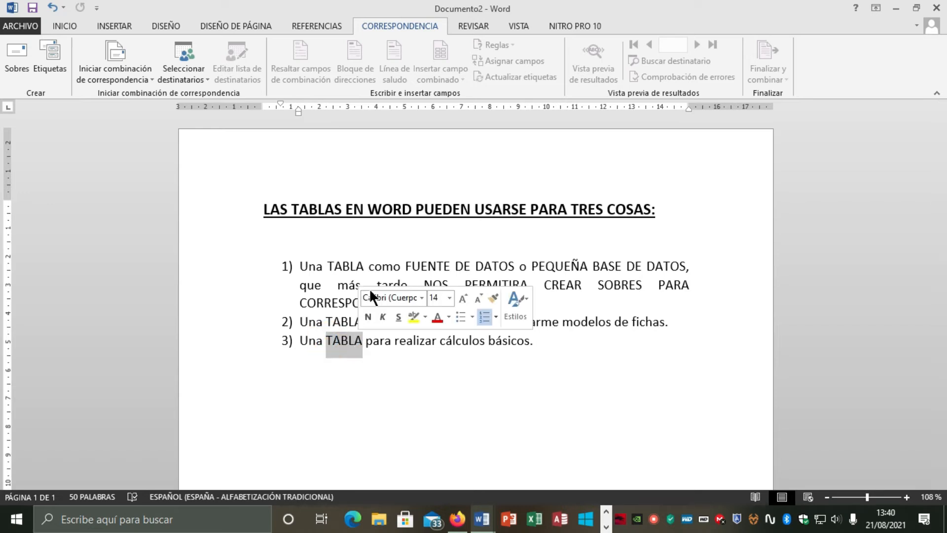
pyautogui.moveTo(328, 267); pyautogui.dragTo(423, 270)
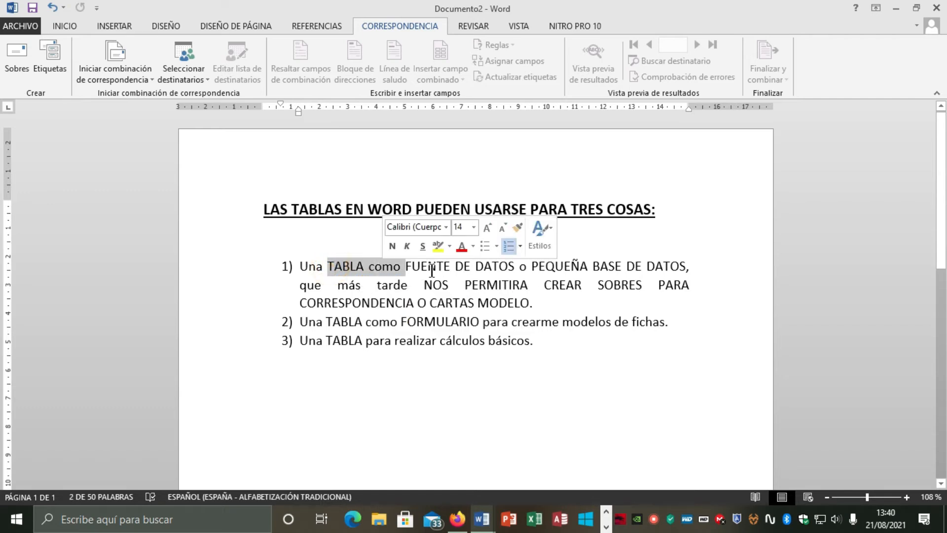
pyautogui.click(408, 269)
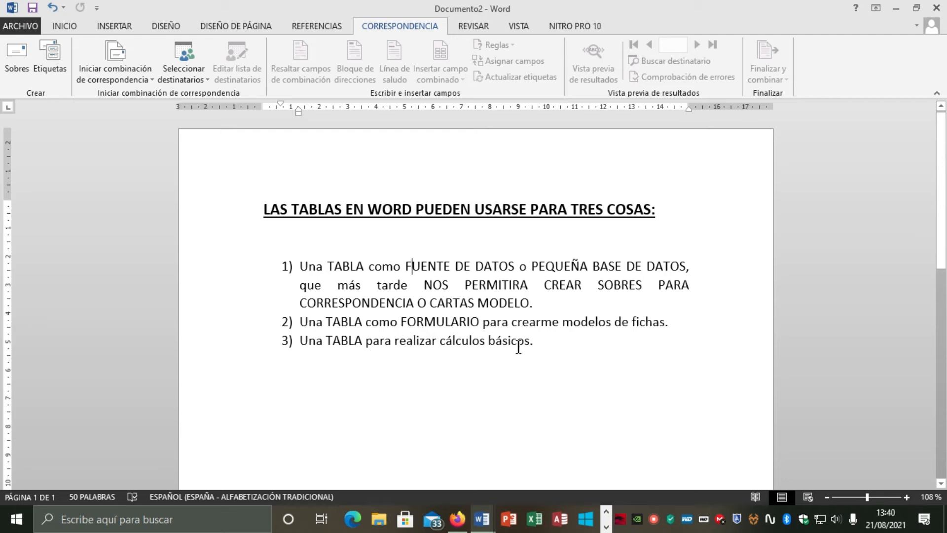
# Create a new blank document
pyautogui.click(70, 26)
pyautogui.click(28, 29)
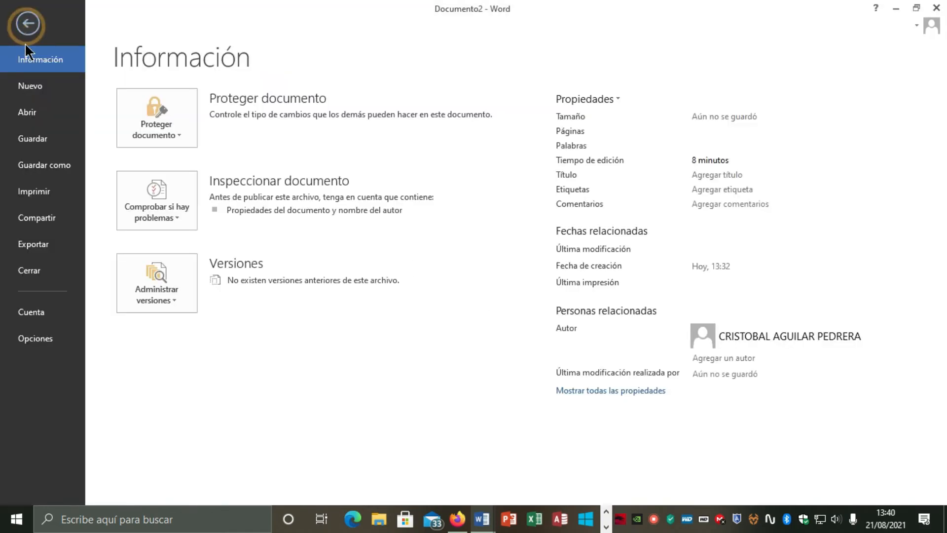
pyautogui.click(30, 86)
pyautogui.click(174, 215)
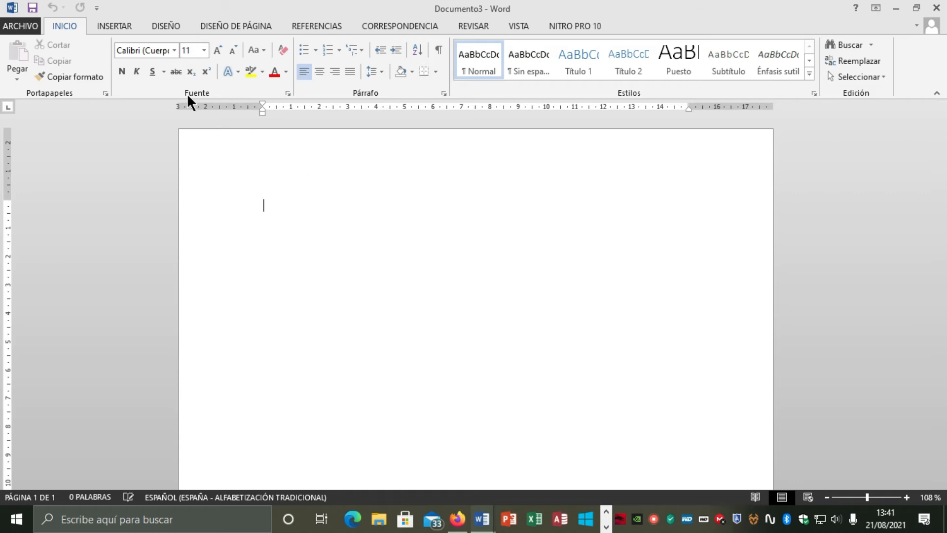
# Insert a table with six columns and one row
pyautogui.click(116, 26)
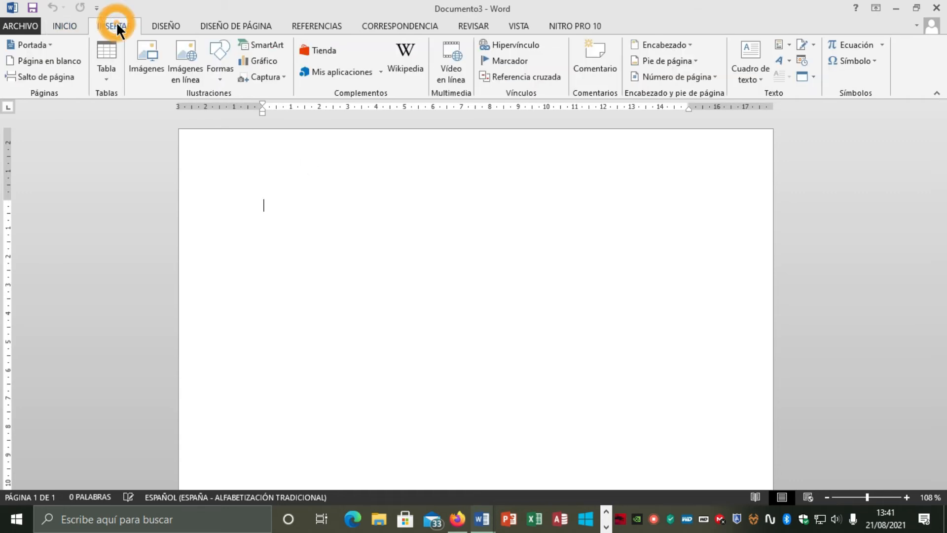
pyautogui.click(110, 77)
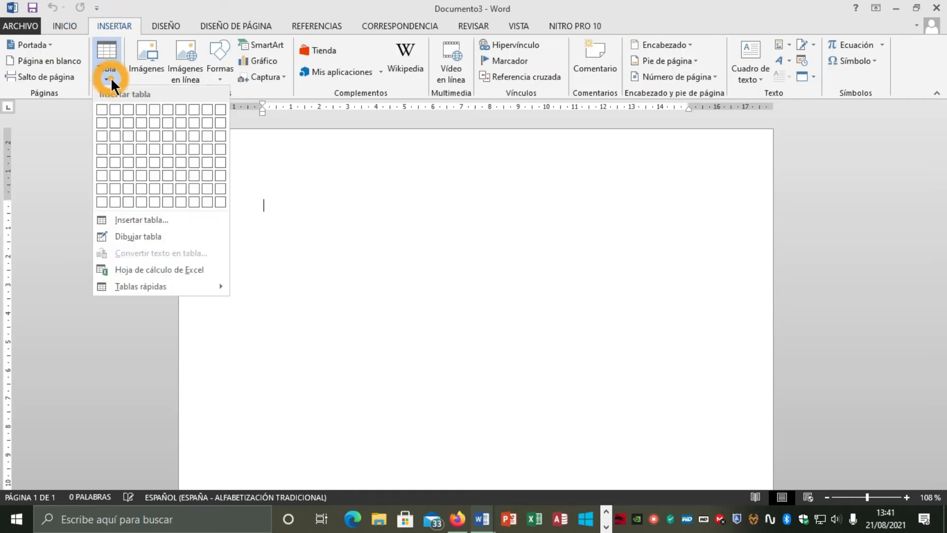
pyautogui.click(173, 109)
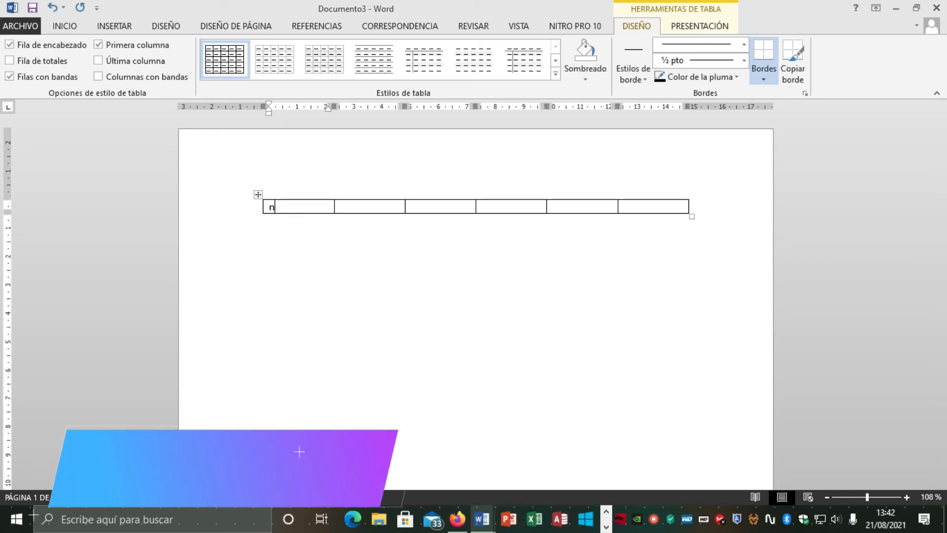
# Enter the headers NOMBRE, APELLIDOS, DIRECCION, LOCALIDAD, PROVINCIA and COD.POSTAL across the row and add a new row
pyautogui.write('NOMBRE')
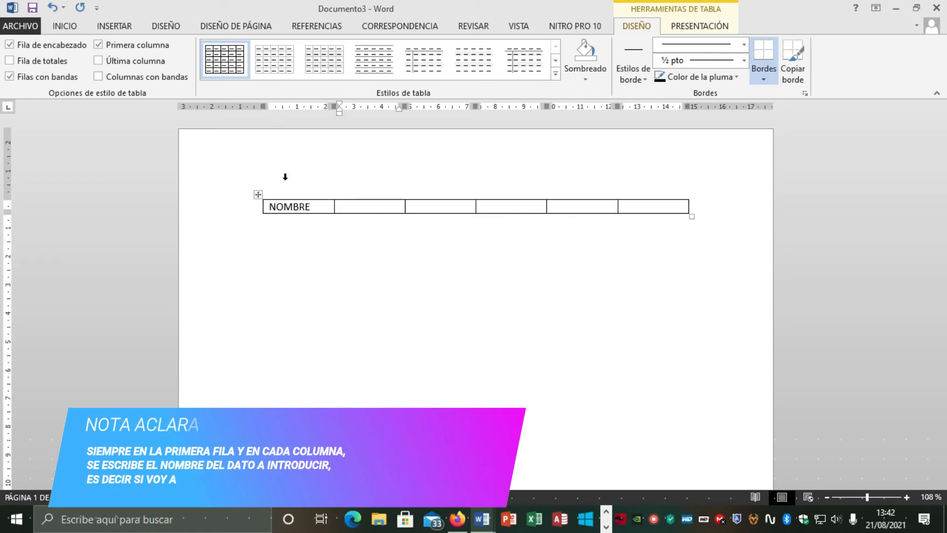
pyautogui.press('Tab')
pyautogui.write('APELLIDOS')
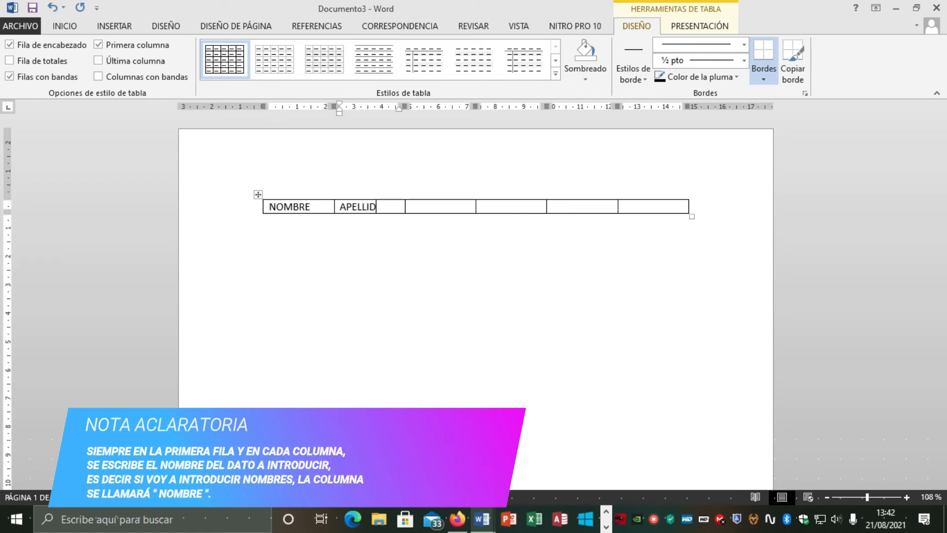
pyautogui.press('Tab')
pyautogui.write('DIRECCION')
pyautogui.press('Tab')
pyautogui.write('LOCALIDAD')
pyautogui.press('Tab')
pyautogui.write('PRONV')
pyautogui.press('BackSpace')
pyautogui.write('VINCIA')
pyautogui.press('Tab')
pyautogui.write('COD.POSTAL')
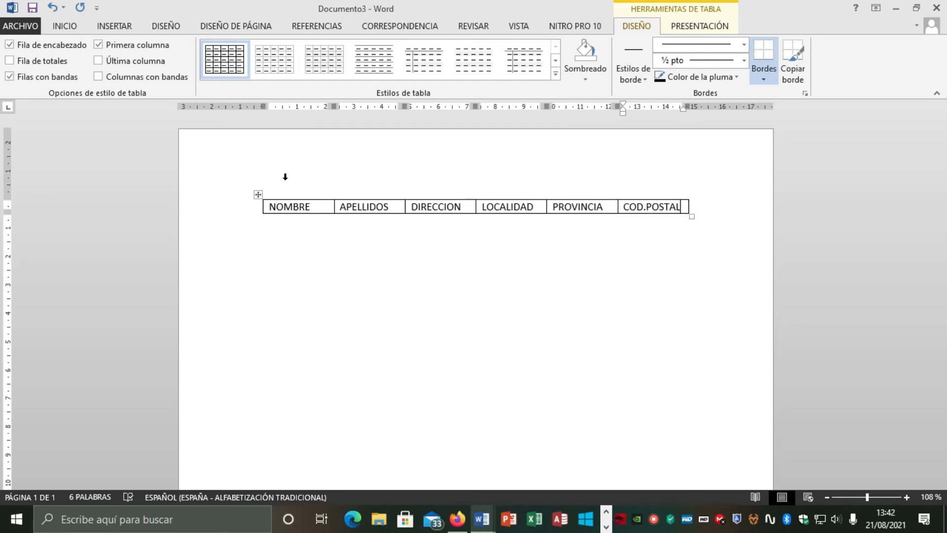
pyautogui.press('Tab')
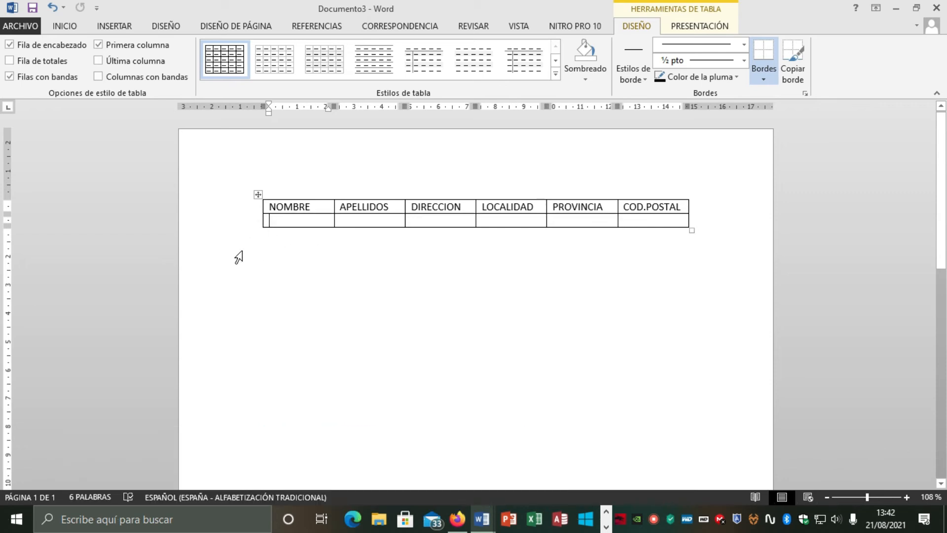
# Fill the second row with a contact's name, surnames, street address, locality, province and postal code, adding another row
pyautogui.press('Tab')
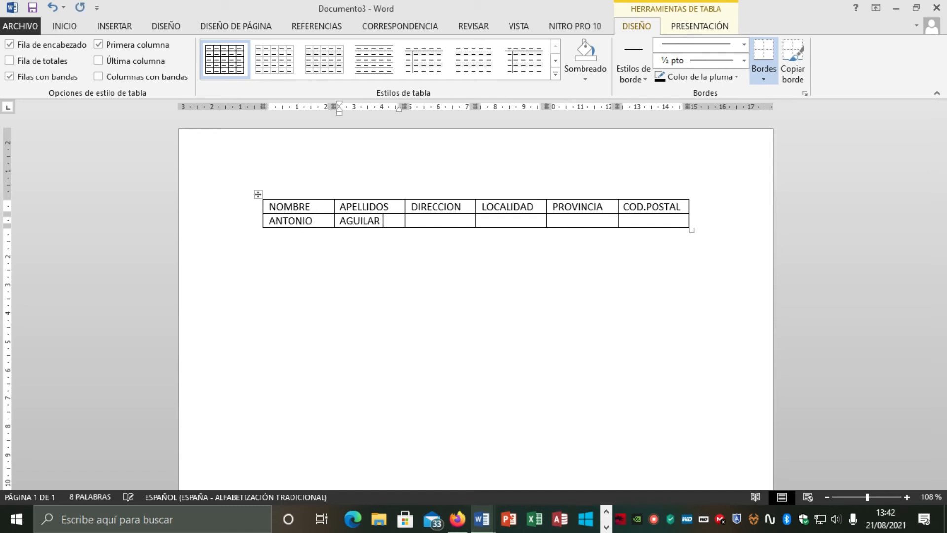
pyautogui.press('Tab')
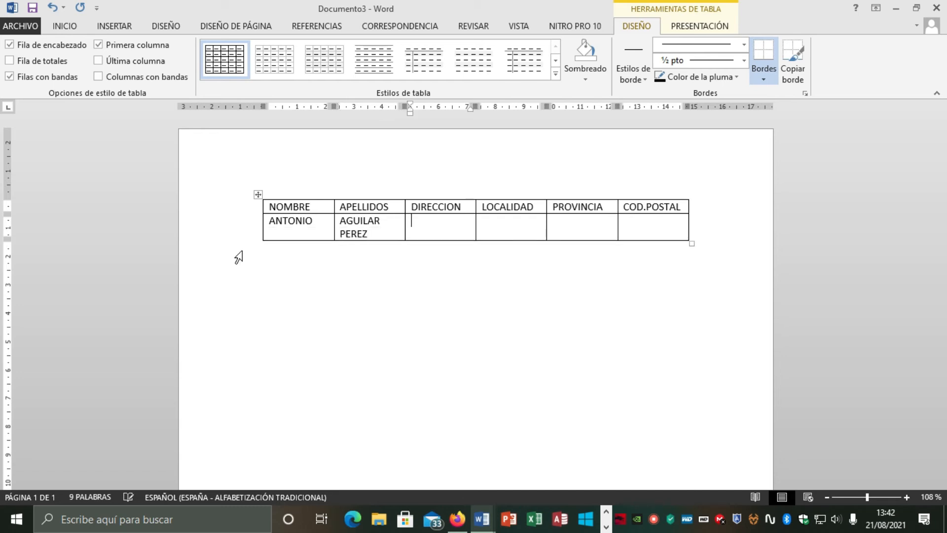
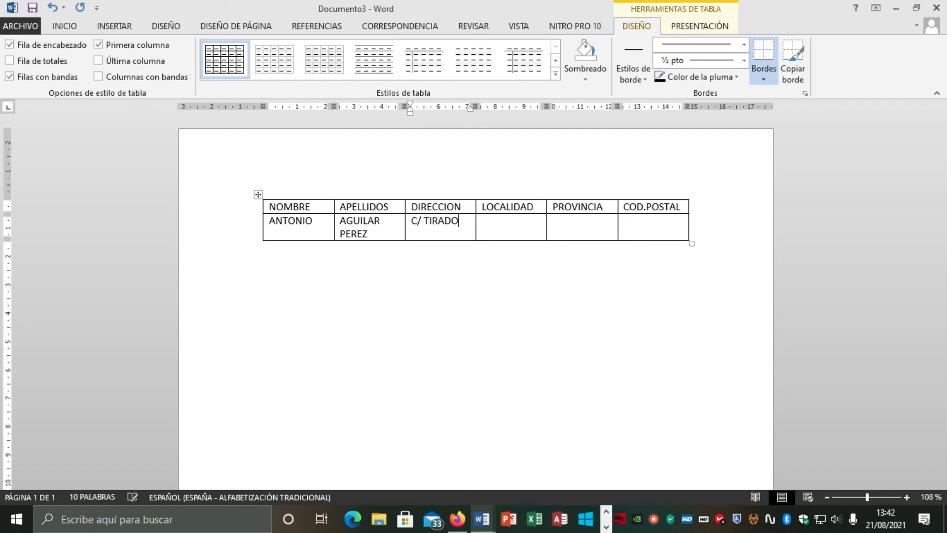
pyautogui.press('Tab')
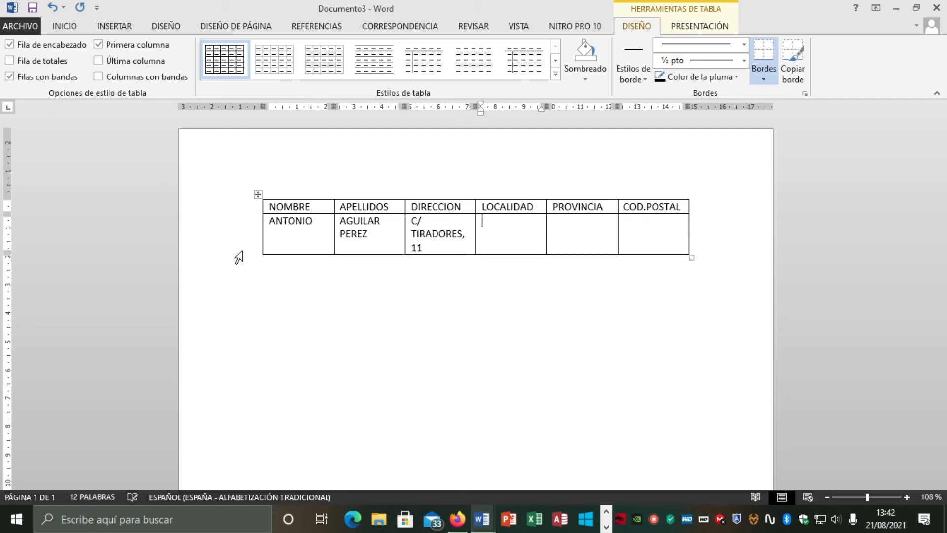
pyautogui.write('JAÉN')
pyautogui.press('Tab')
pyautogui.write('JAÉN')
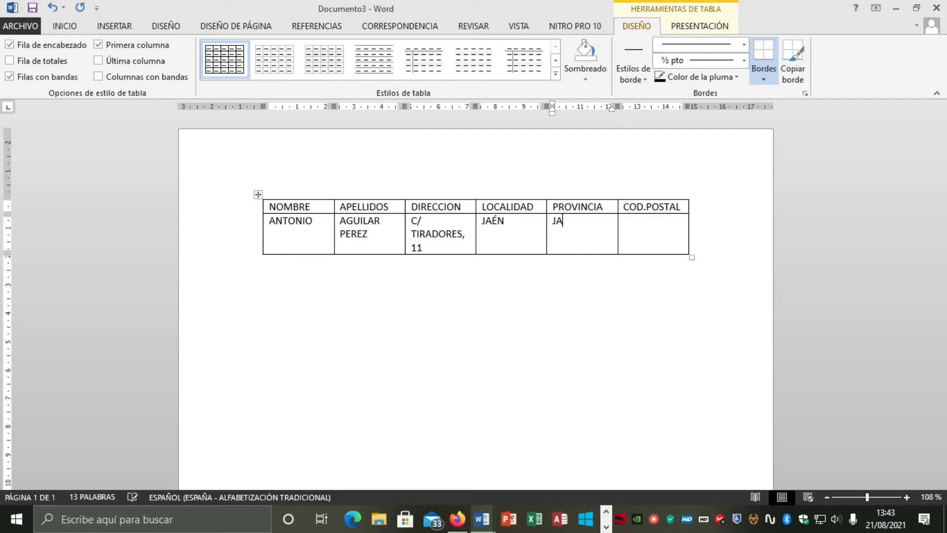
pyautogui.press('Tab')
pyautogui.write('18006')
pyautogui.press('Tab')
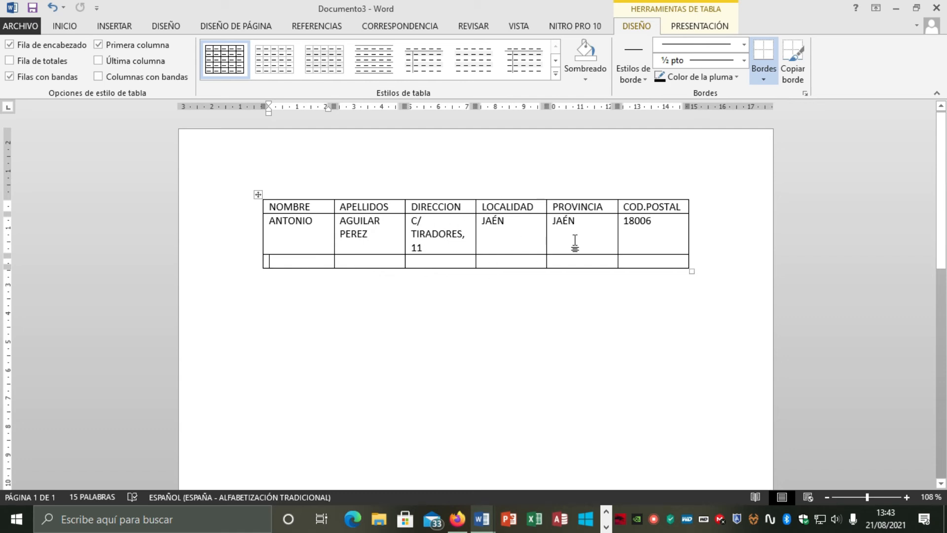
# Fill the third row with another contact's name, surname, street address, locality, province and postal code
pyautogui.write('JOSE')
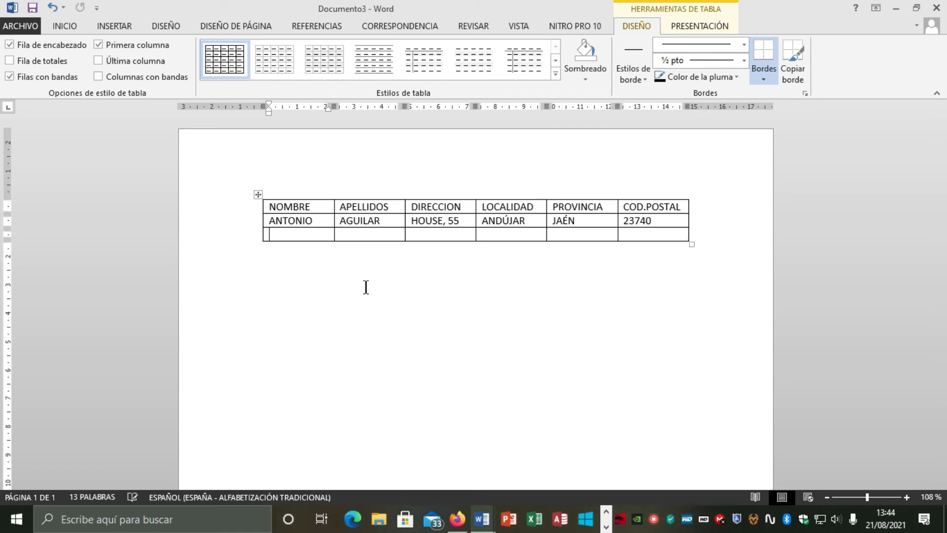
pyautogui.press('Tab')
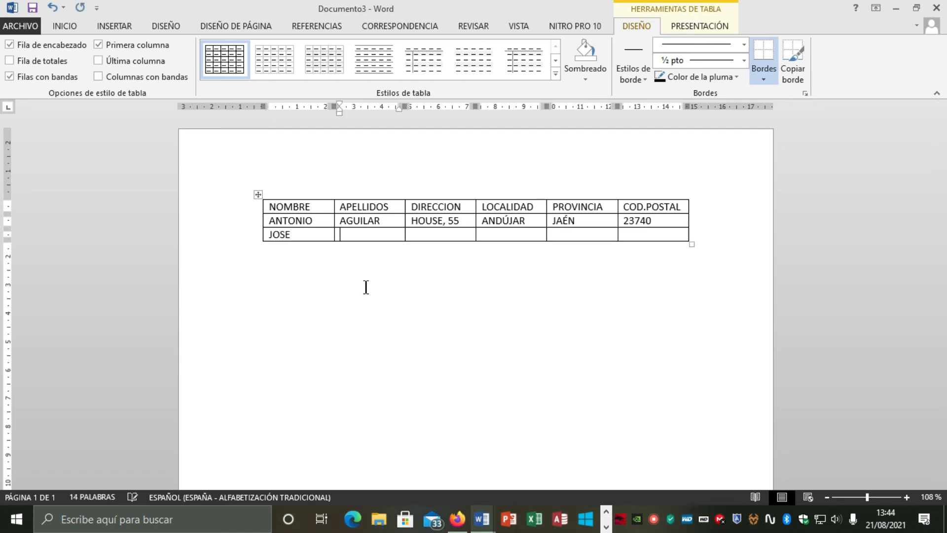
pyautogui.press('Tab')
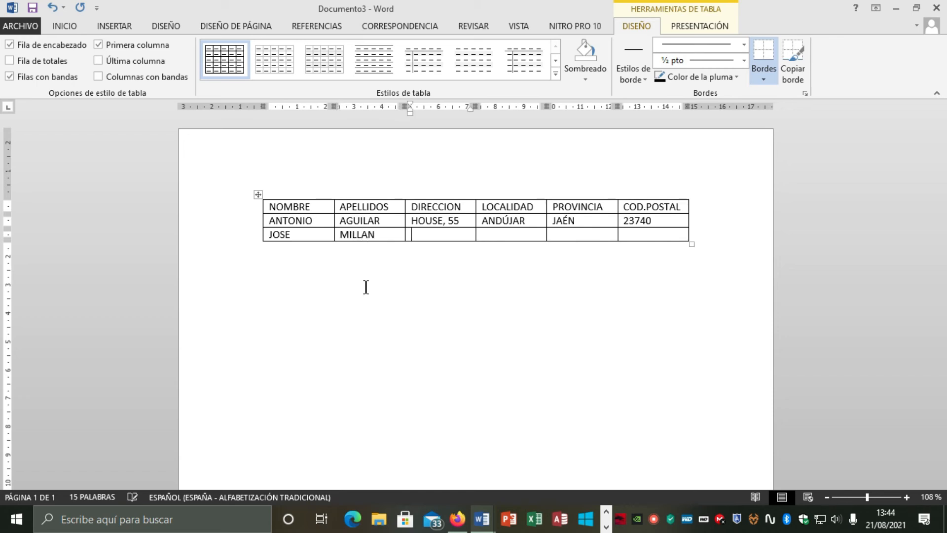
pyautogui.press('Tab')
pyautogui.write('CORDOBA')
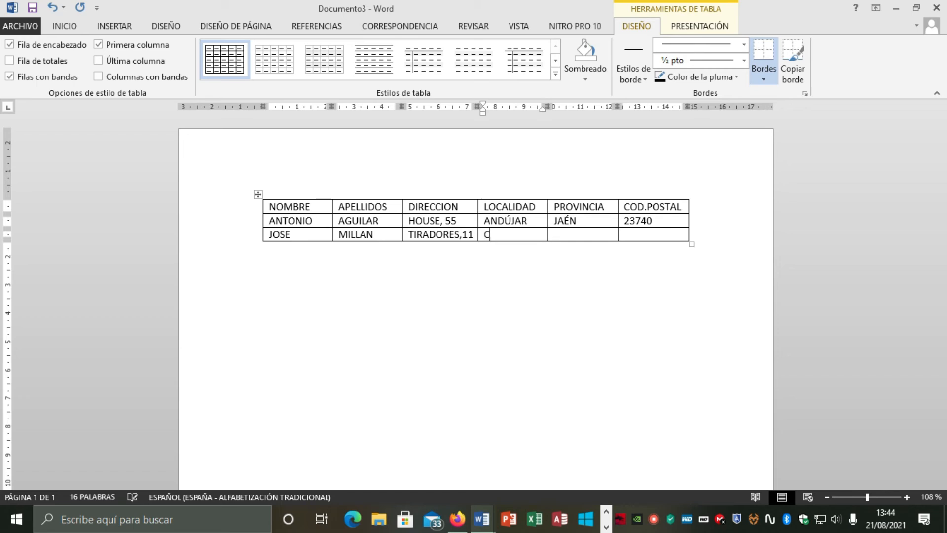
pyautogui.press('Tab')
pyautogui.write('CORDOBA')
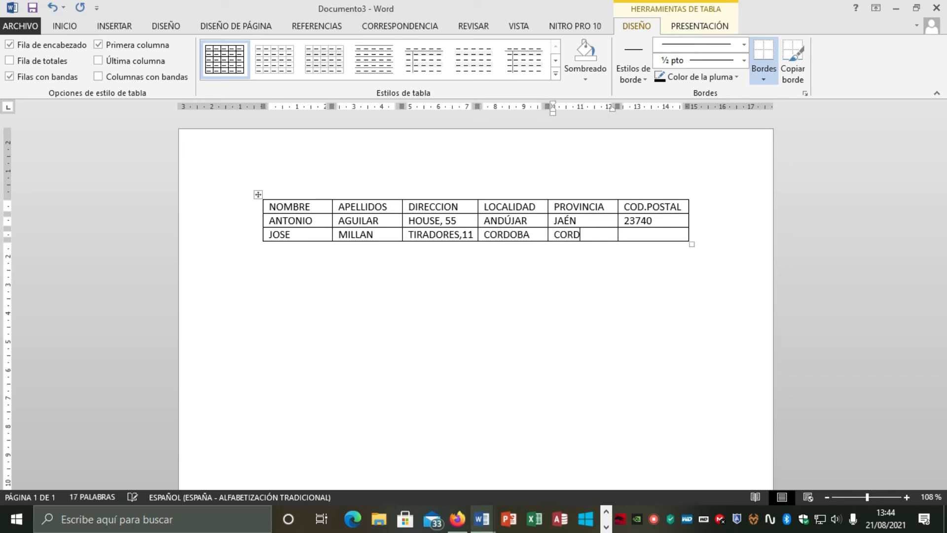
pyautogui.press('Tab')
pyautogui.write('18453')
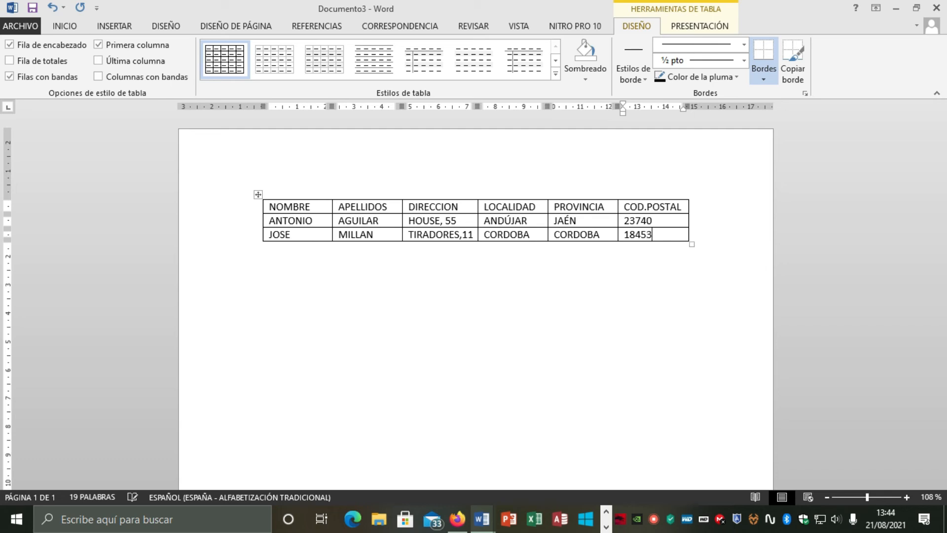
# Add a fourth row and fill it with another contact's name, surname, street address, locality, province and postal code
pyautogui.press('Tab')
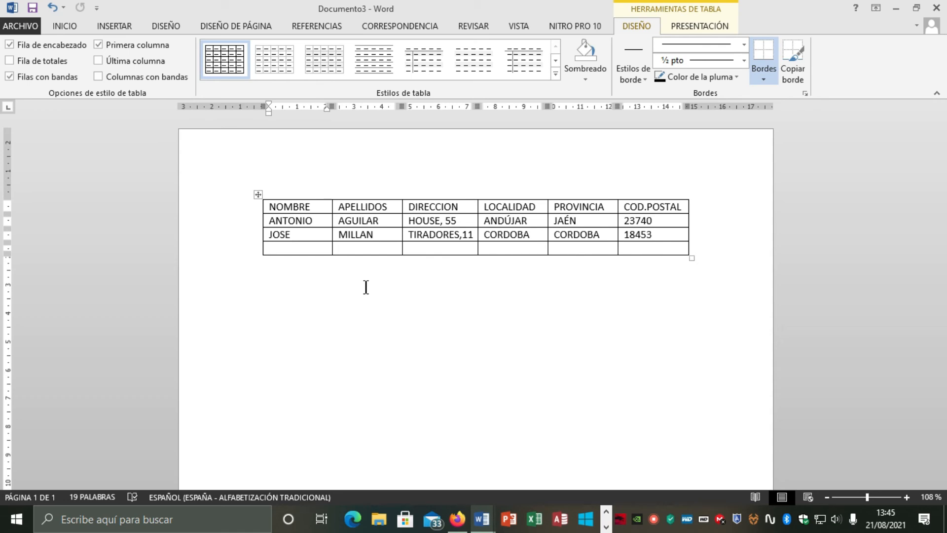
pyautogui.press('Tab')
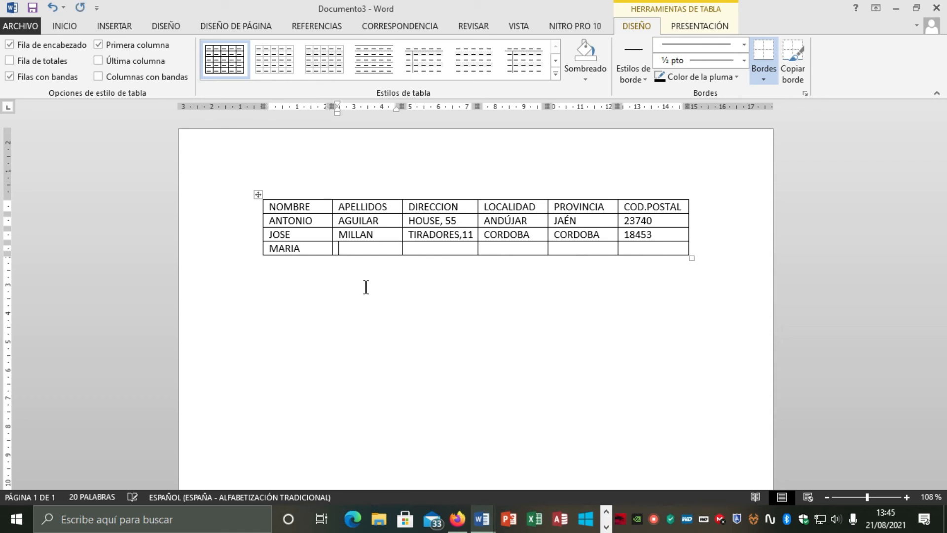
pyautogui.press('Tab')
pyautogui.press('Tab')
pyautogui.write('AND')
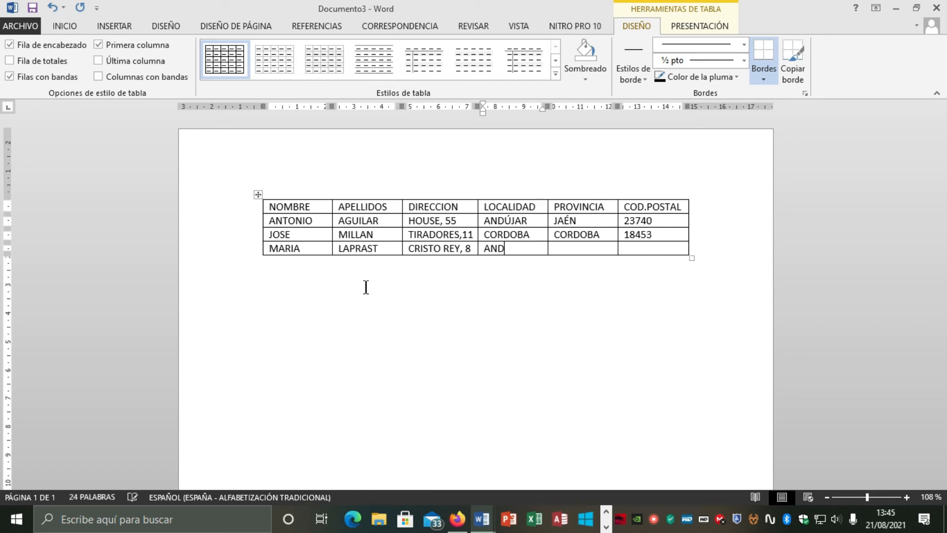
pyautogui.write('ÚJAR')
pyautogui.press('Tab')
pyautogui.write('JAÉN')
pyautogui.press('Tab')
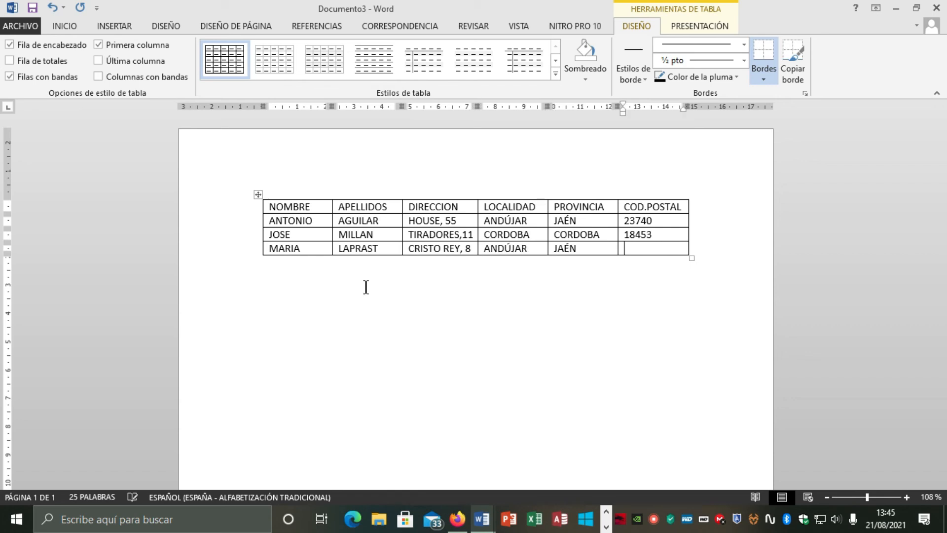
pyautogui.write('23740')
pyautogui.press('Tab')
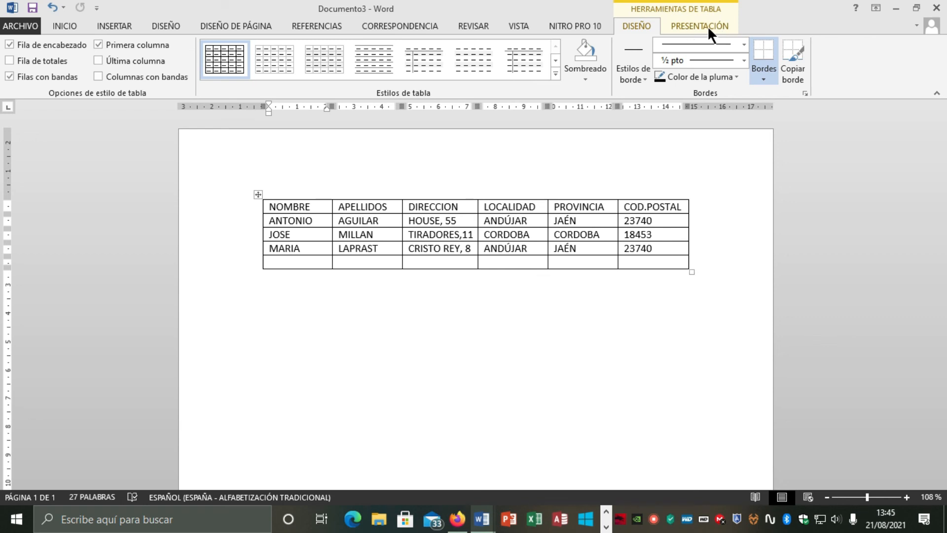
# Browse the table styles gallery without applying a style
pyautogui.click(555, 73)
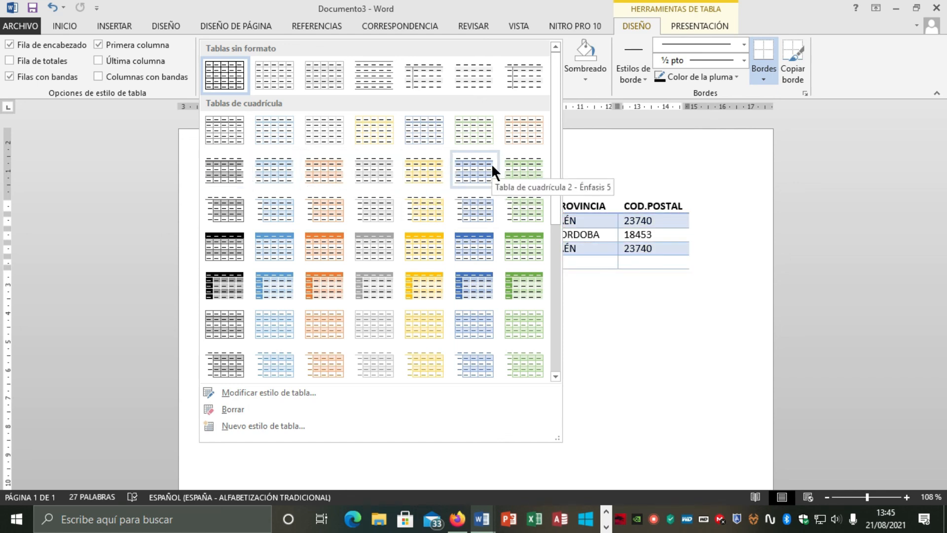
pyautogui.click(729, 268)
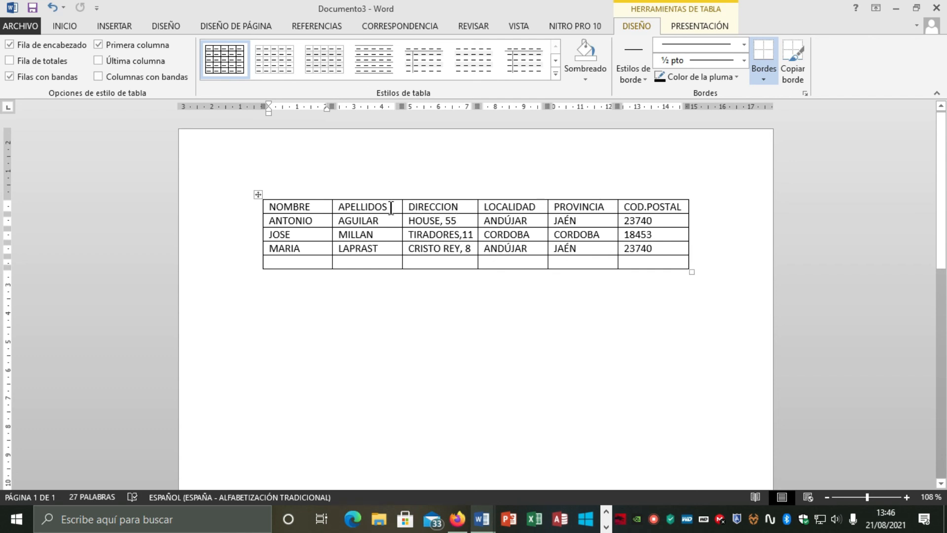
# Save the document as TABLA DE CLIENTES in the Downloads folder on the computer
pyautogui.click(28, 30)
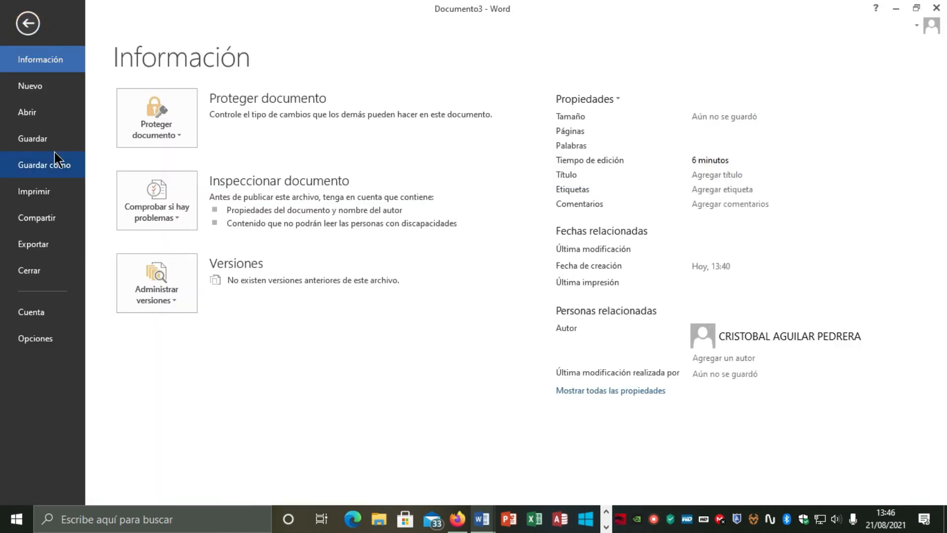
pyautogui.click(55, 165)
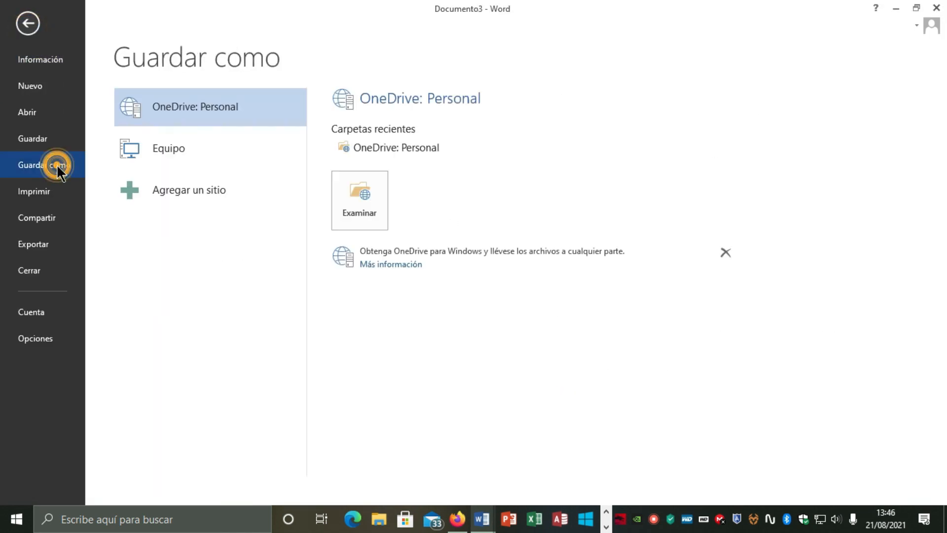
pyautogui.click(232, 147)
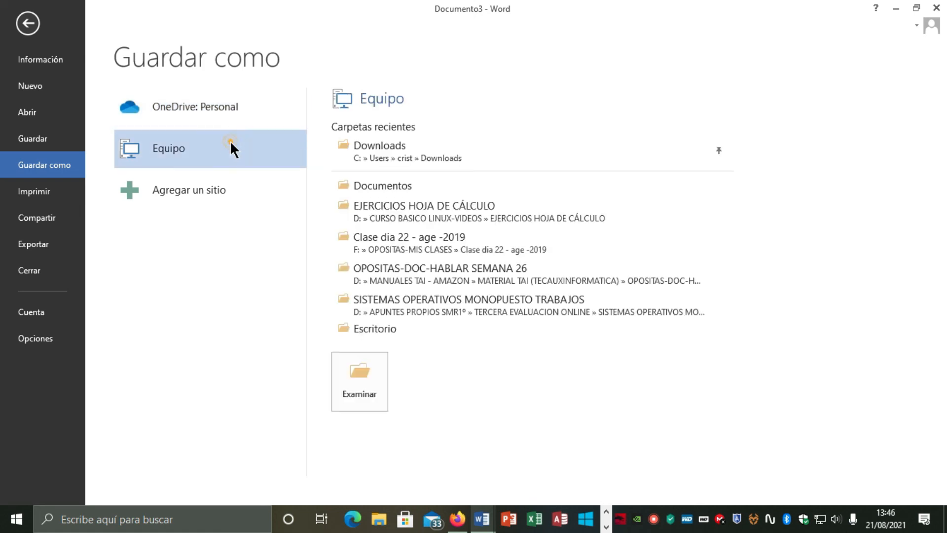
pyautogui.click(390, 157)
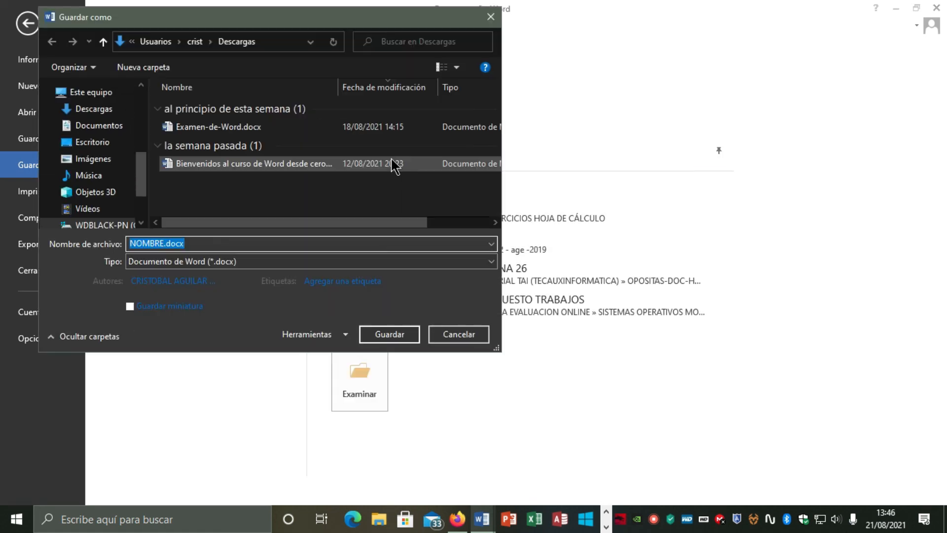
pyautogui.moveTo(276, 20); pyautogui.dragTo(453, 73)
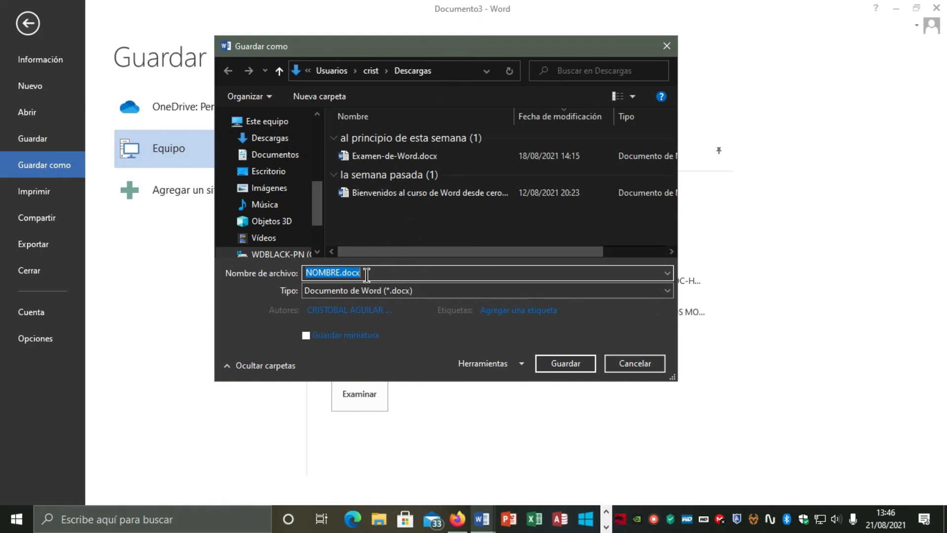
pyautogui.write('TABLA DE CLIENTES')
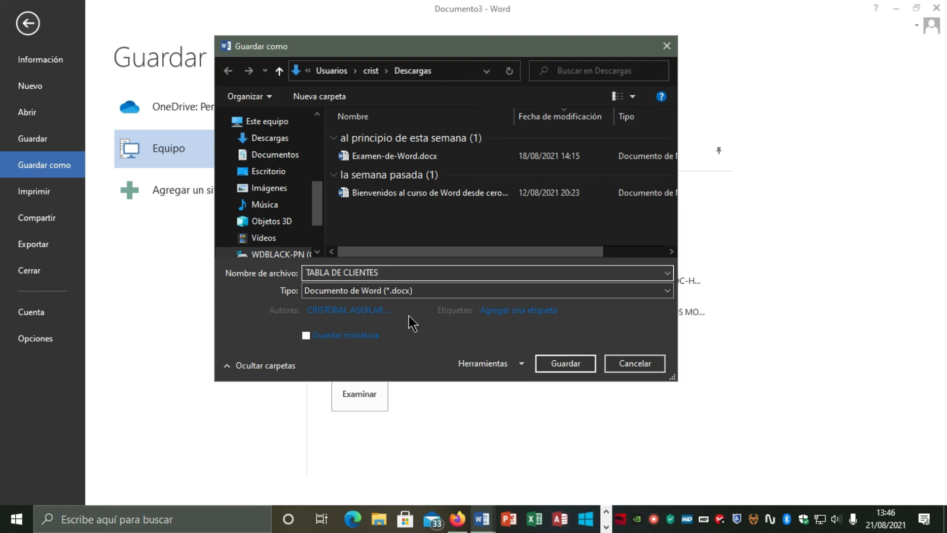
pyautogui.doubleClick(307, 272)
pyautogui.click(555, 363)
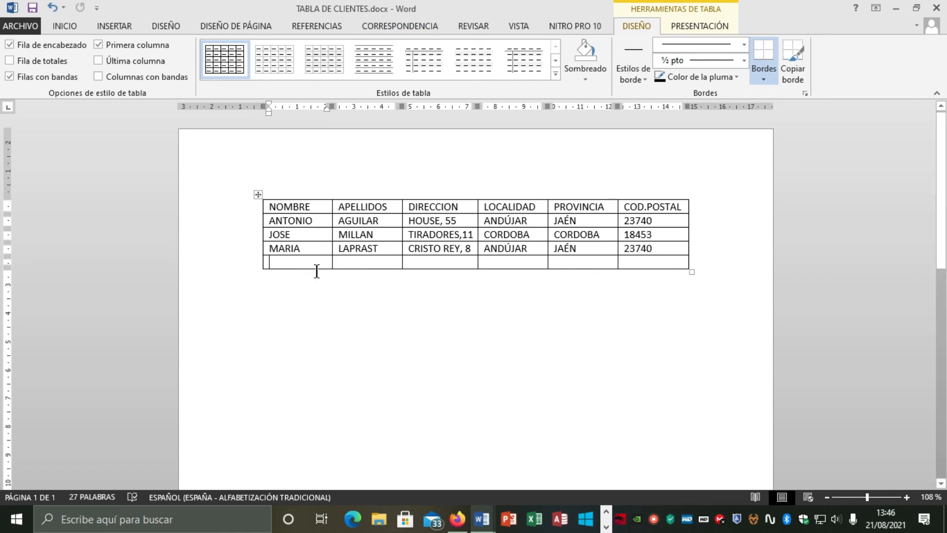
pyautogui.click(75, 26)
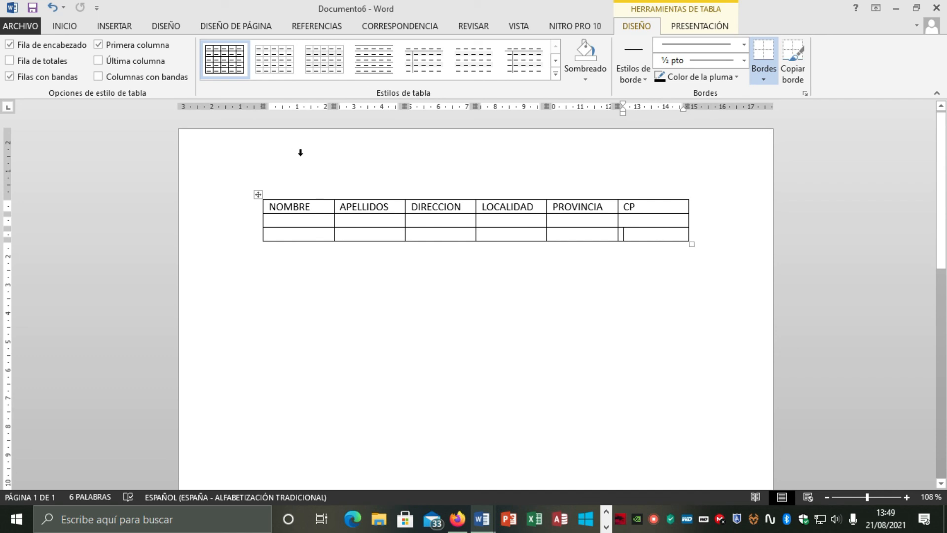
pyautogui.moveTo(329, 181)
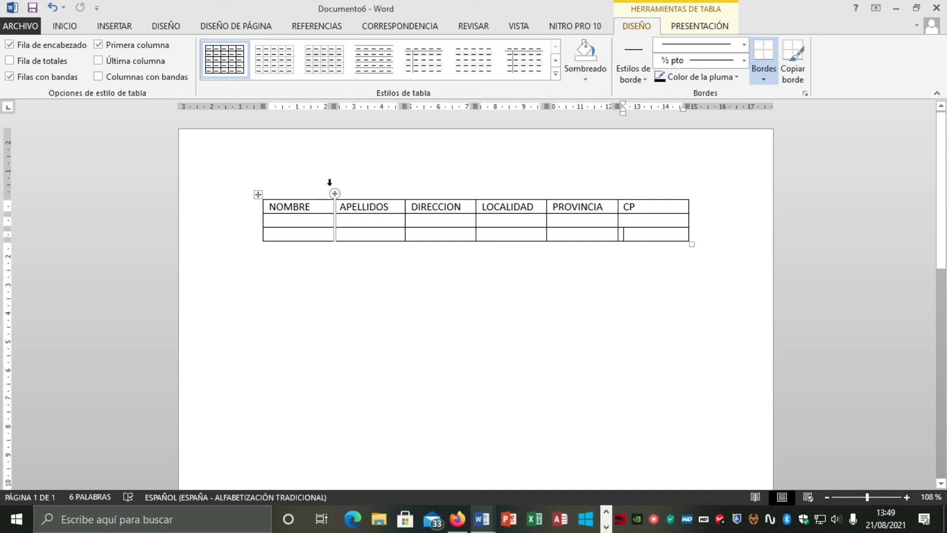